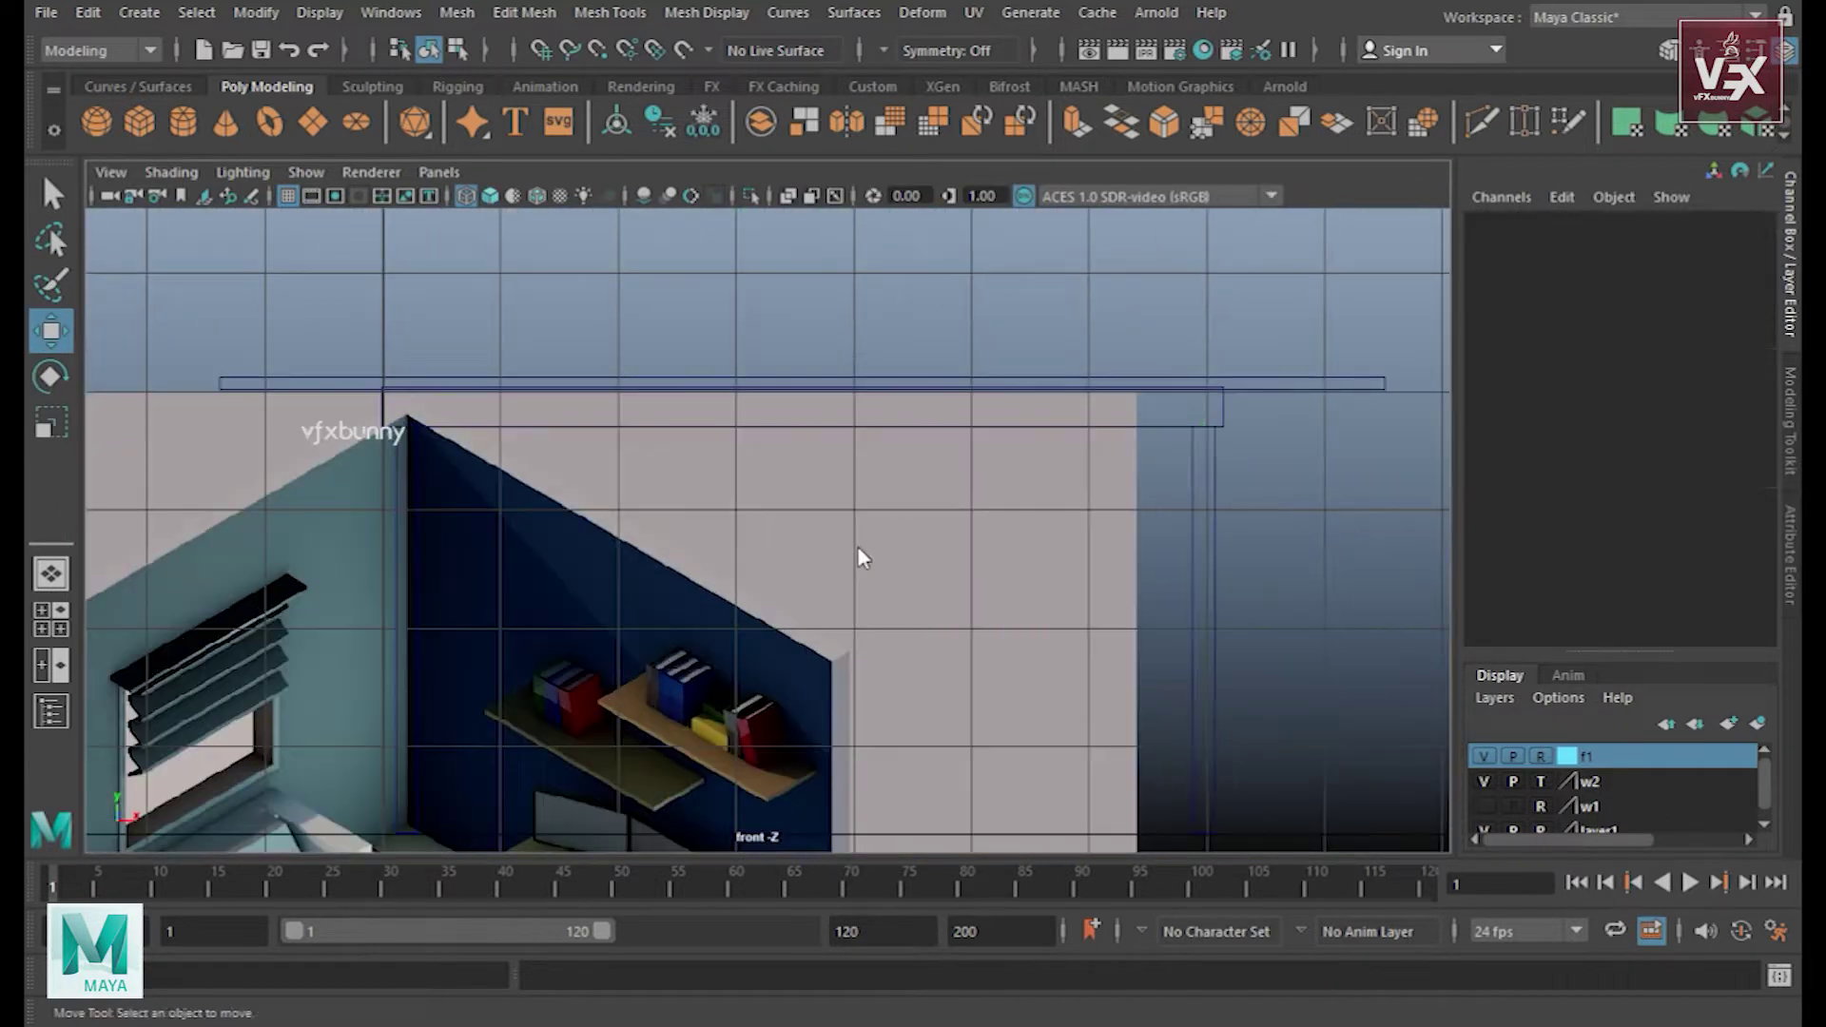
# - Scale the table's shelf pieces in the front view, then inspect the table legs
pyautogui.press('r')
pyautogui.moveTo(317, 705); pyautogui.dragTo(1303, 766)
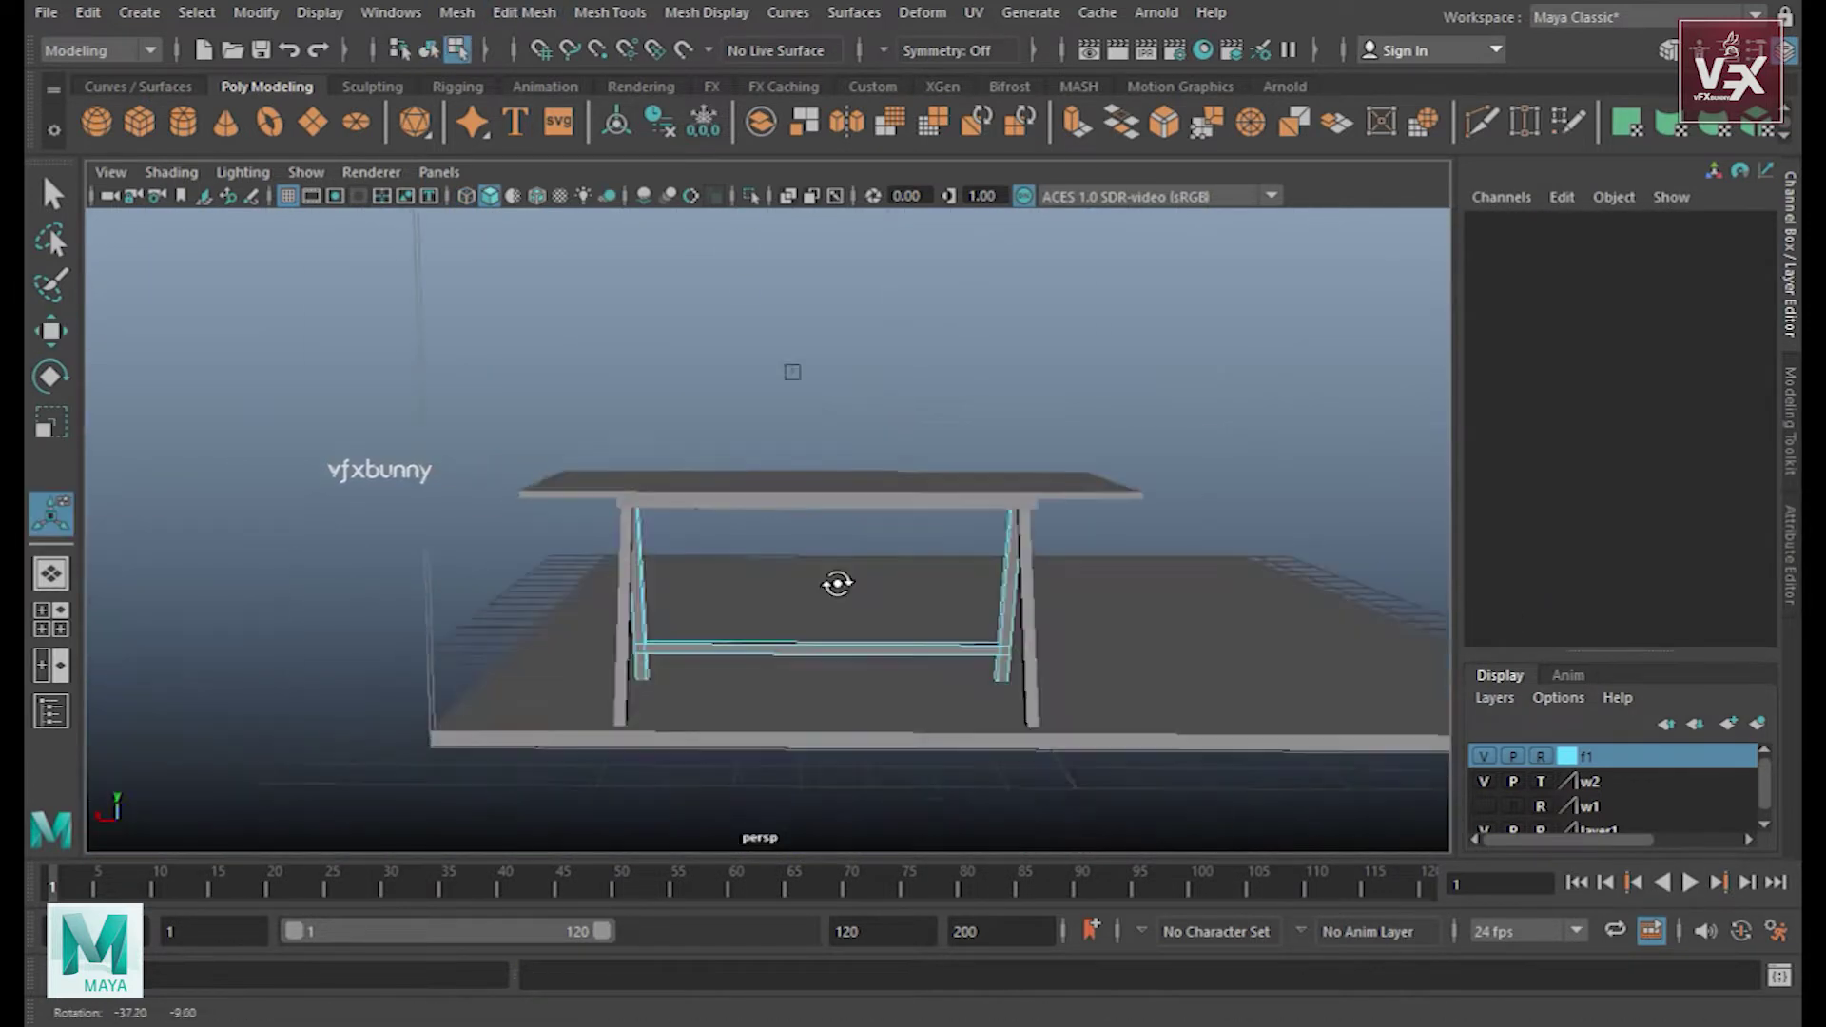
pyautogui.press('r')
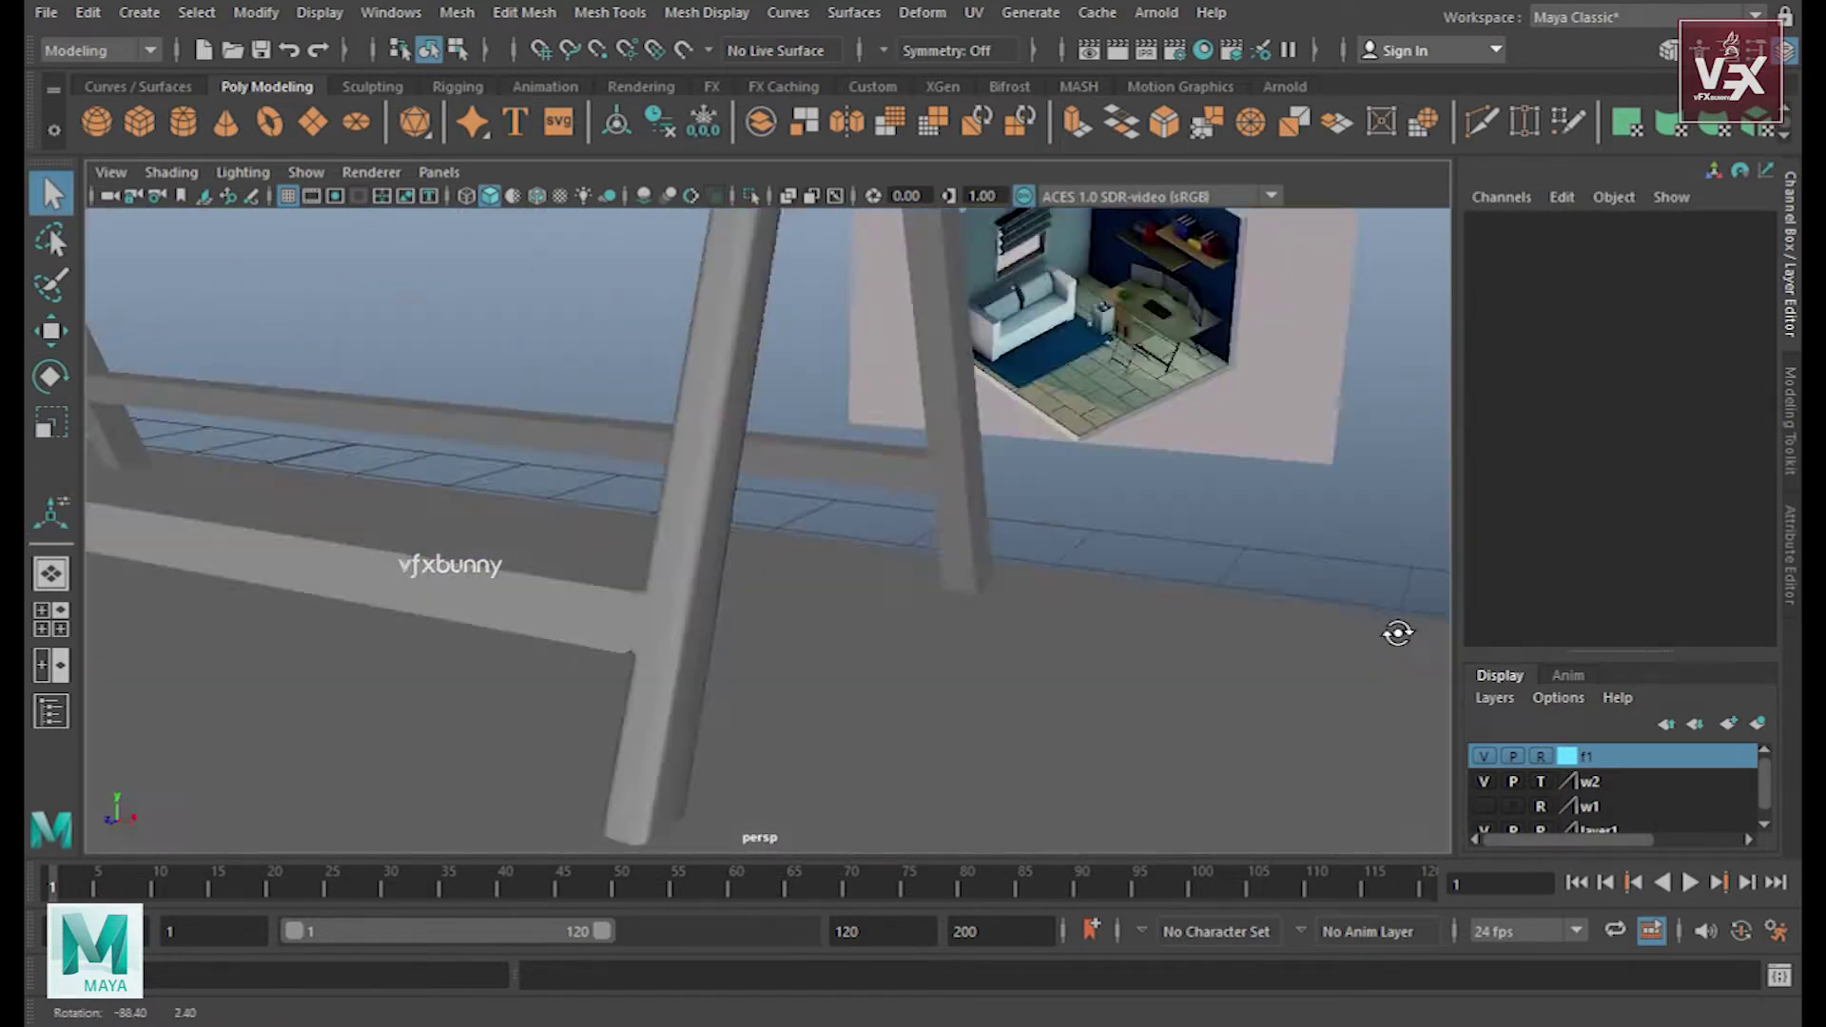
pyautogui.keyDown('alt'); pyautogui.moveTo(1394, 632); pyautogui.dragTo(1061, 657); pyautogui.keyUp('alt')
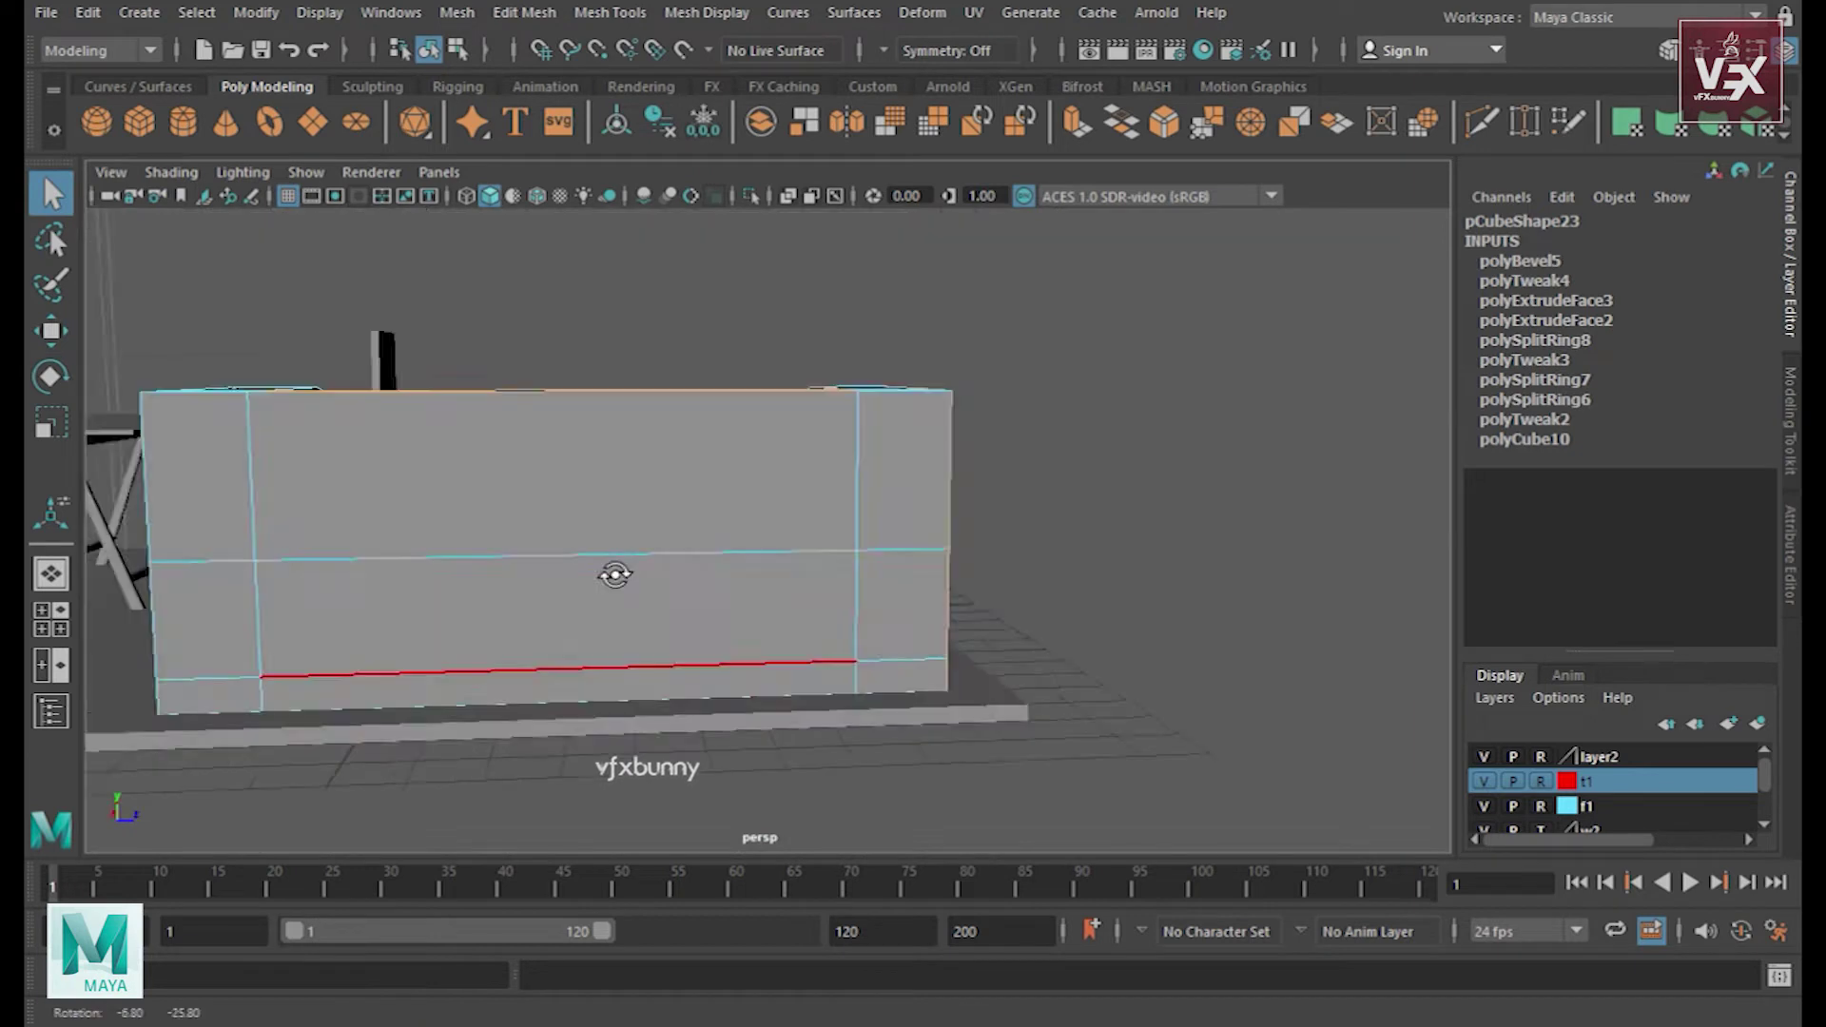
# - Orbit the view to look down at the sofa from an angle above
pyautogui.keyDown('alt'); pyautogui.moveTo(614, 575); pyautogui.dragTo(1113, 604); pyautogui.keyUp('alt')
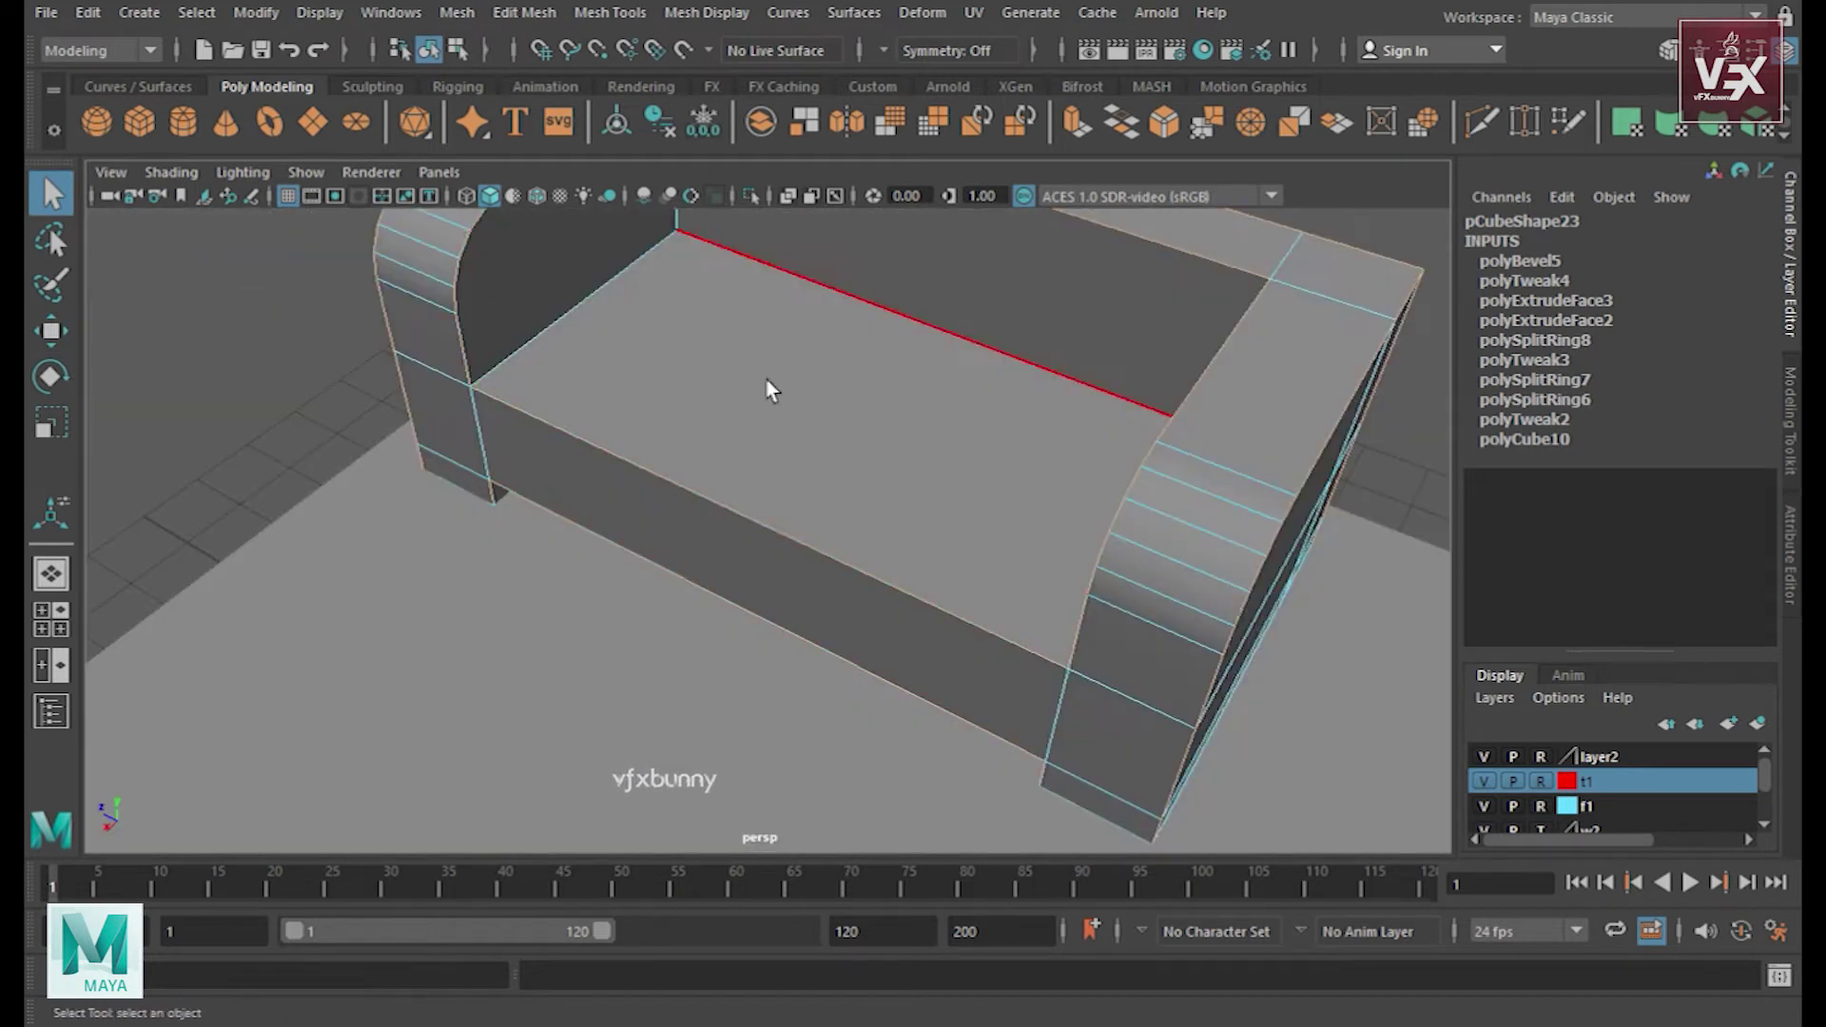